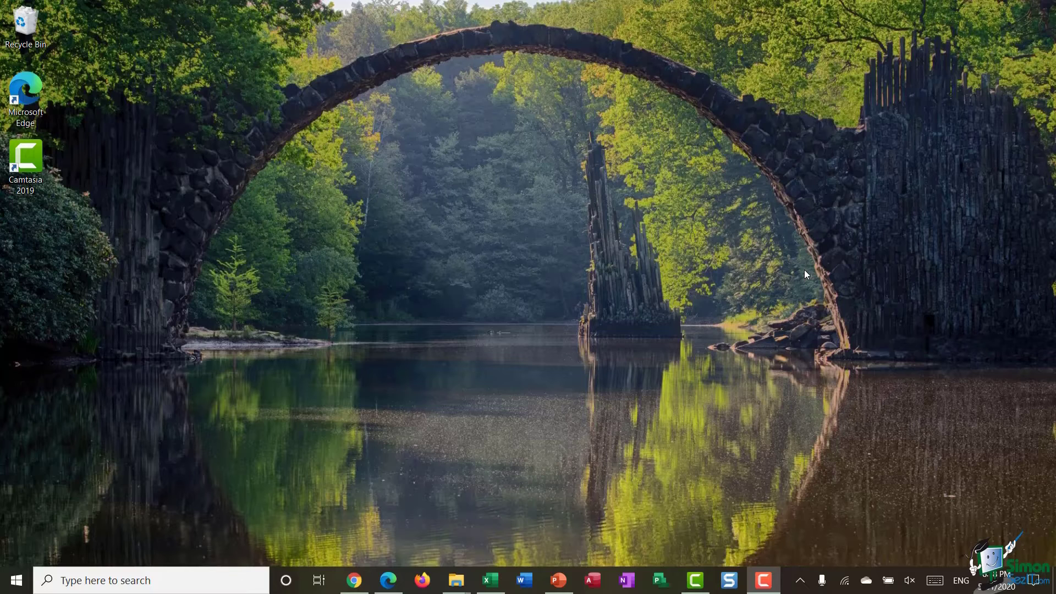
Open Settings to Accounts > Family & other users and widen the window
click(83, 578)
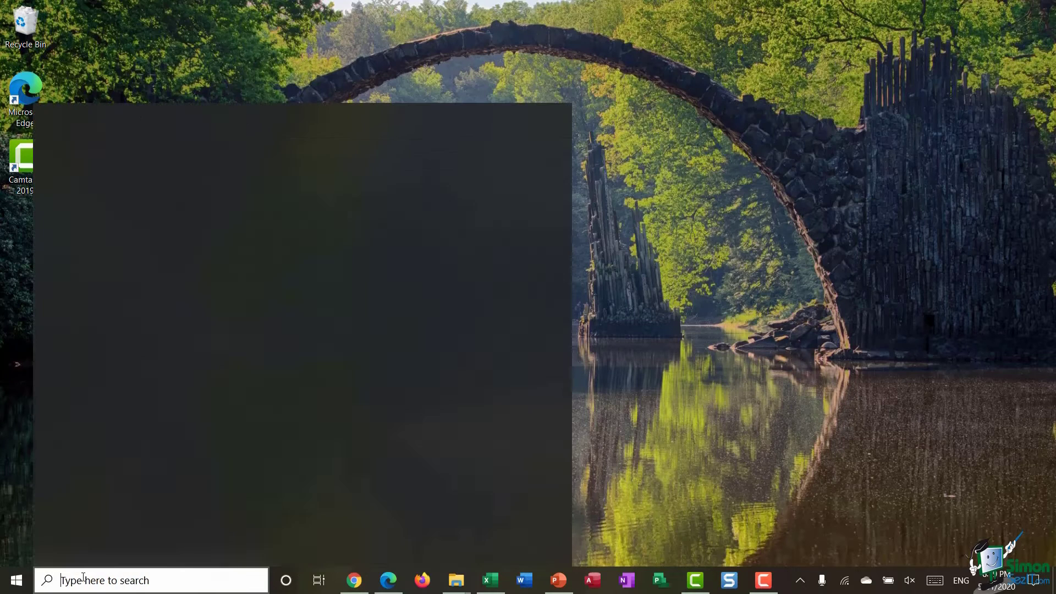
text(settings)
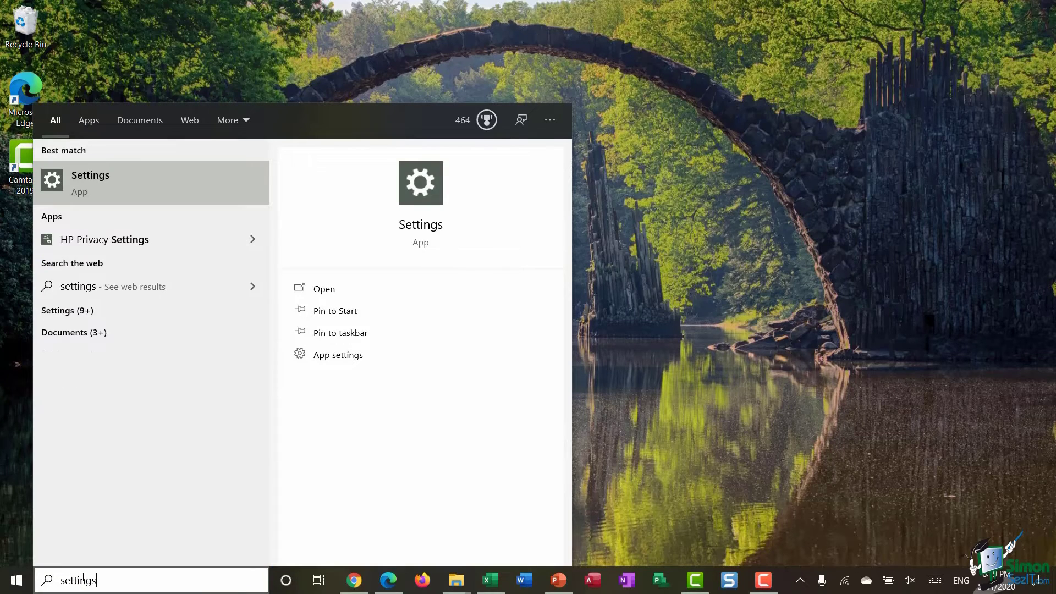
key(Return)
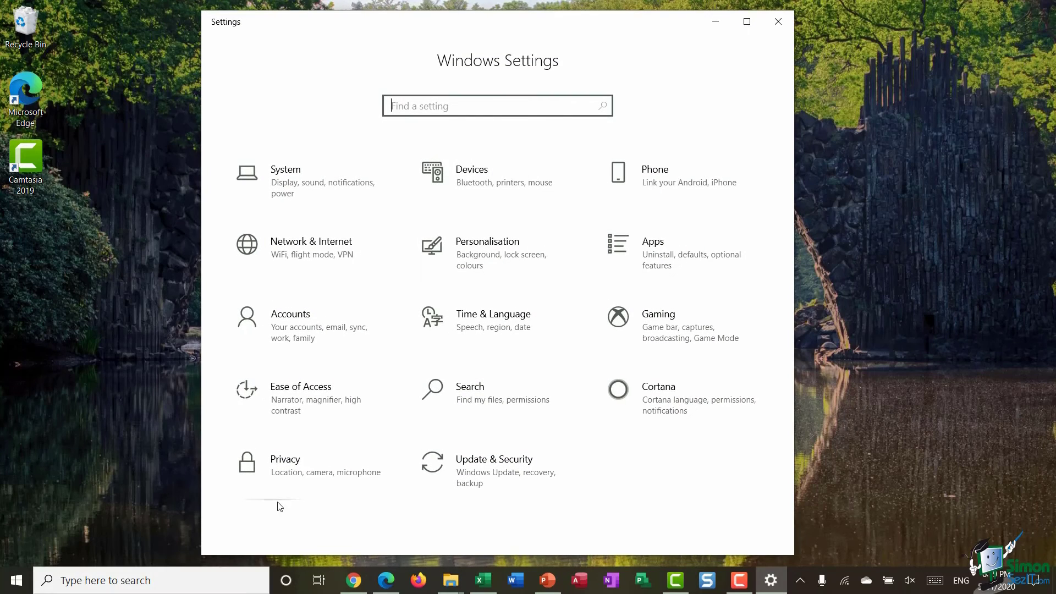
click(309, 322)
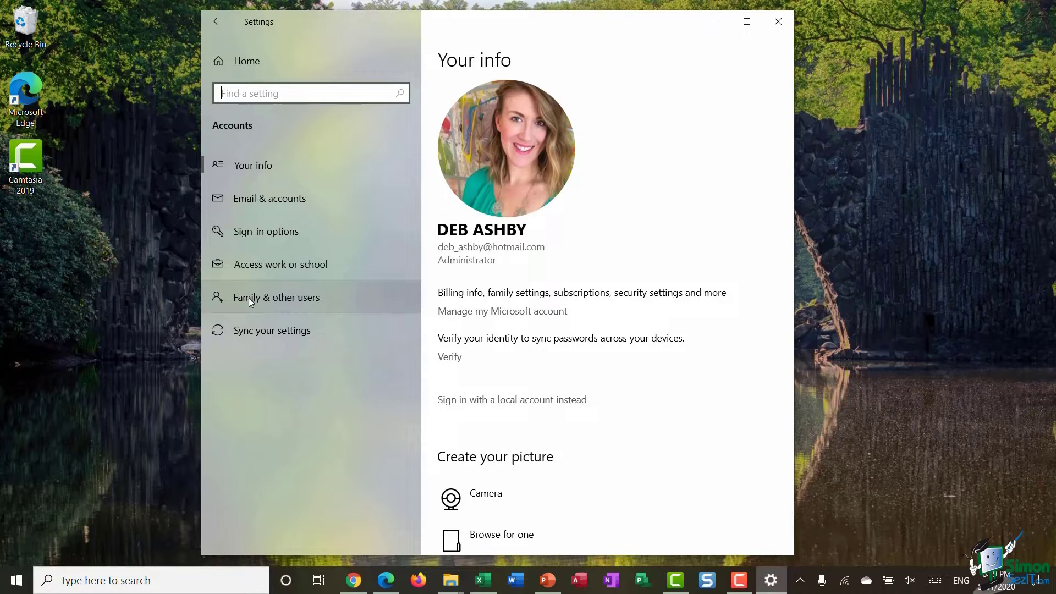
click(296, 298)
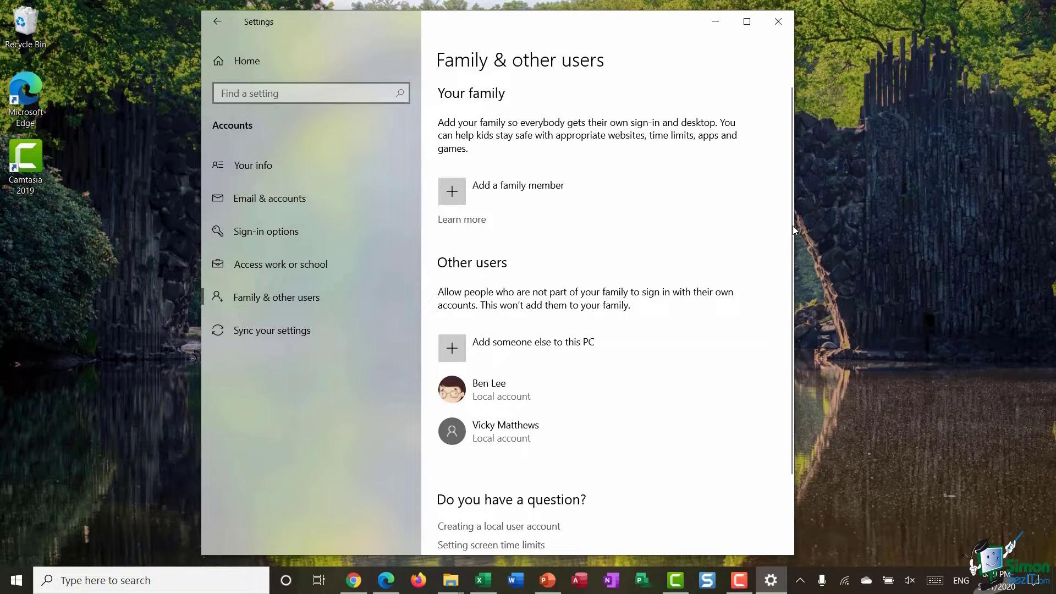
drag(793, 229, 989, 220)
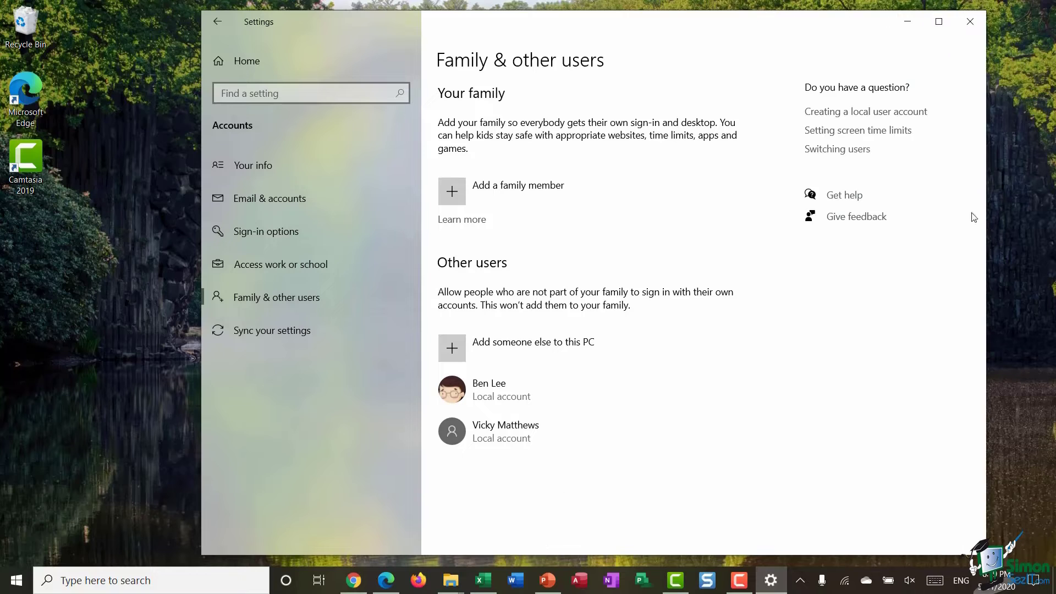
drag(796, 23, 726, 18)
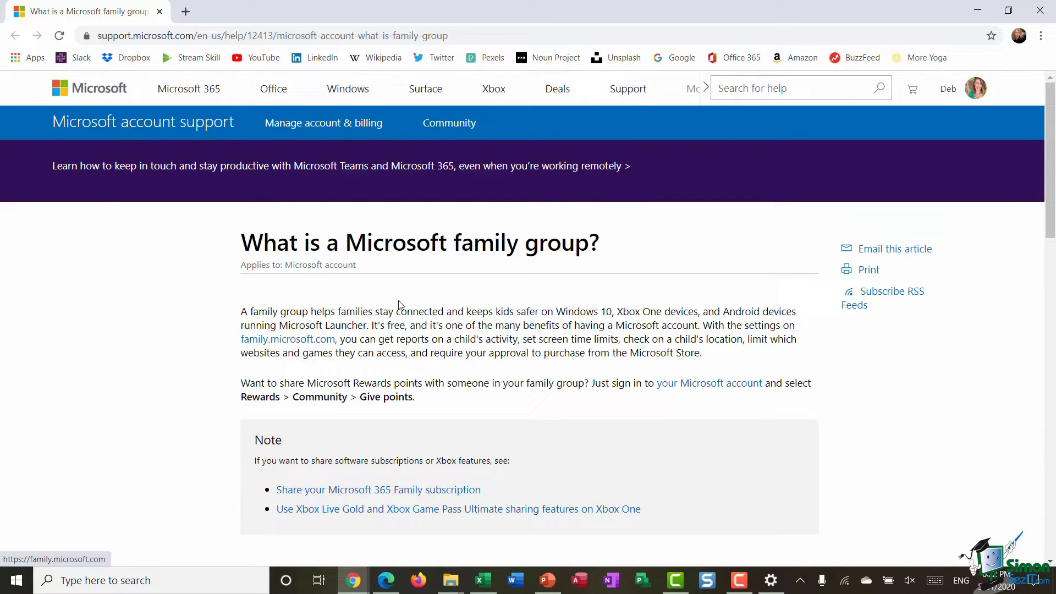
Scroll the 'What is a Microsoft family group?' article down to its Set up and manage steps
scroll(404, 305, down, 5)
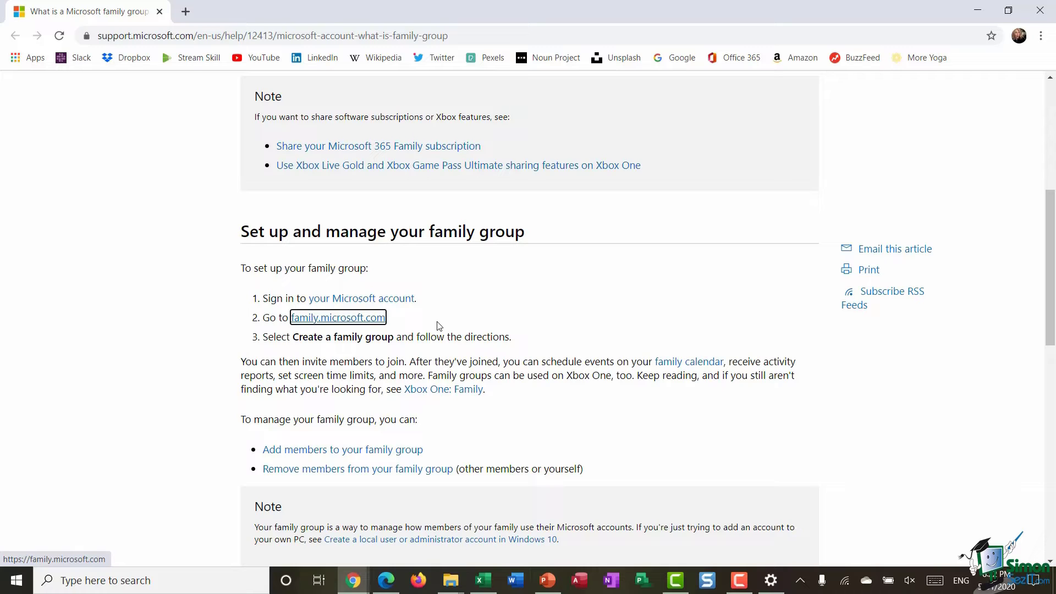
scroll(438, 326, down, 1)
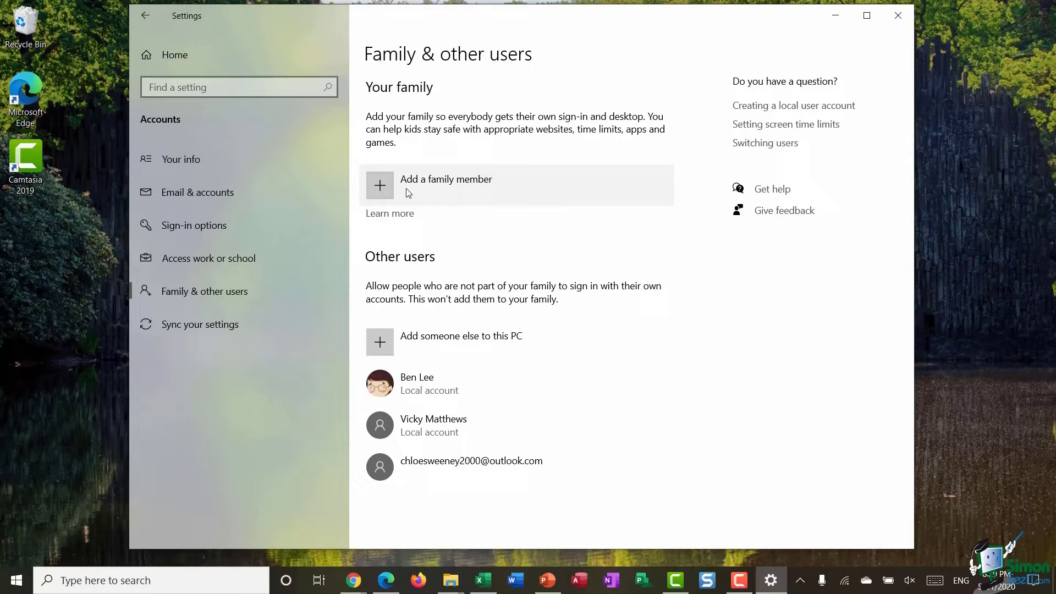
Start adding a family member as a member and submit the child's outlook.com e-mail address
click(424, 189)
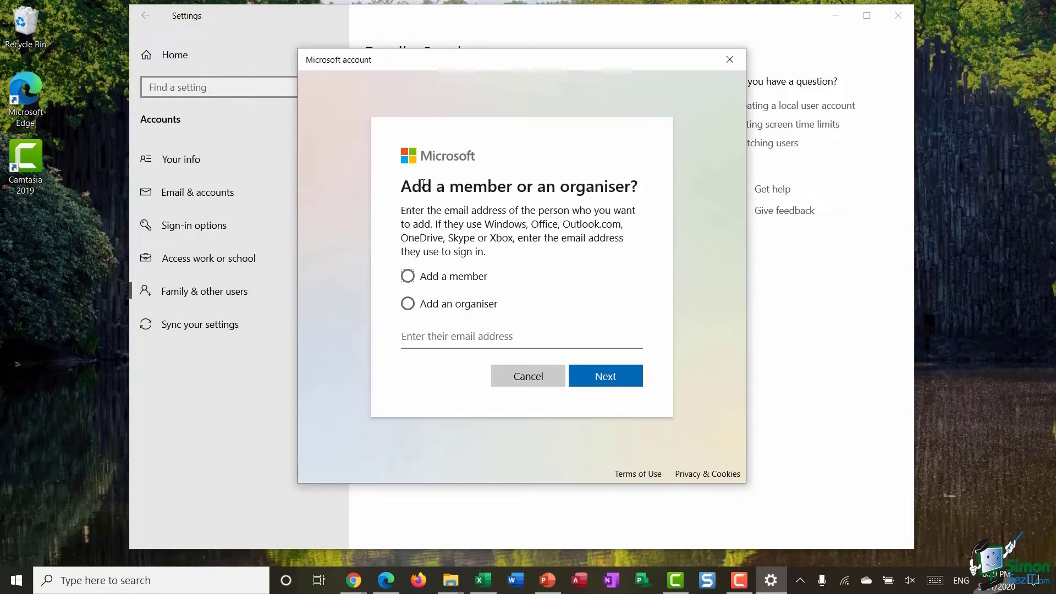
click(407, 276)
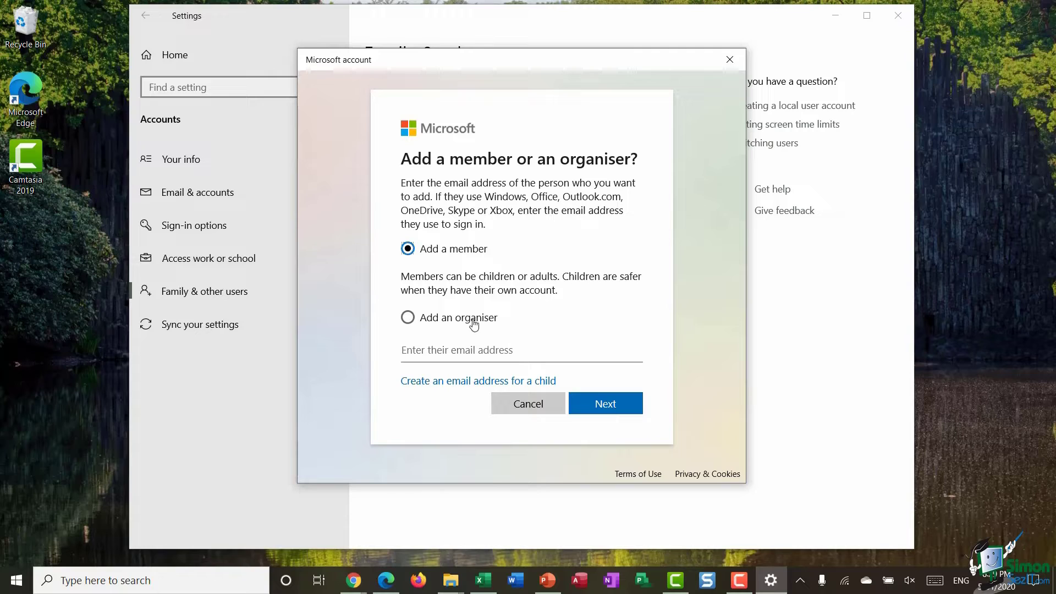
click(416, 355)
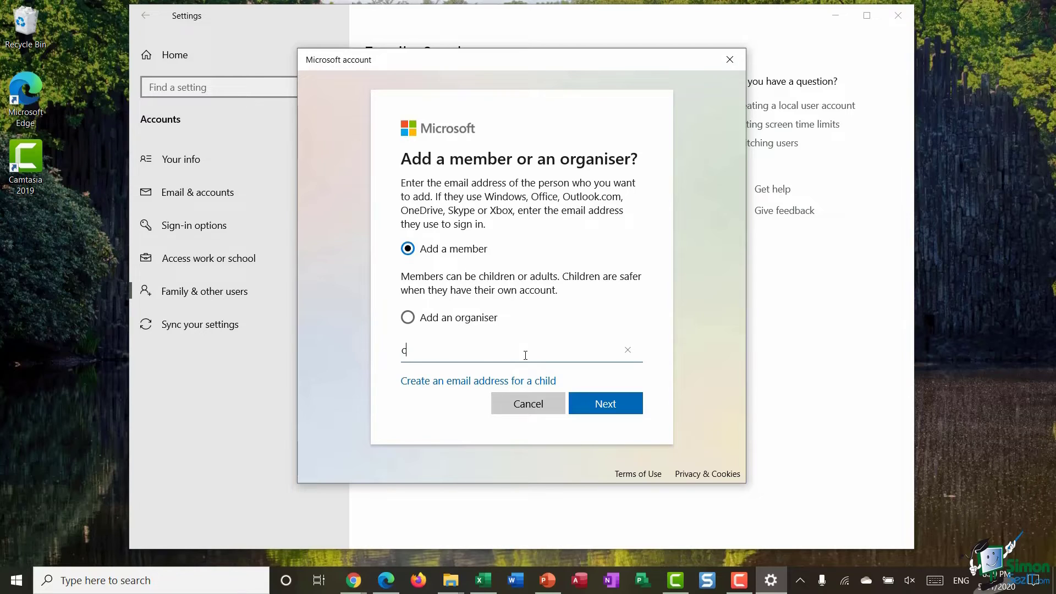
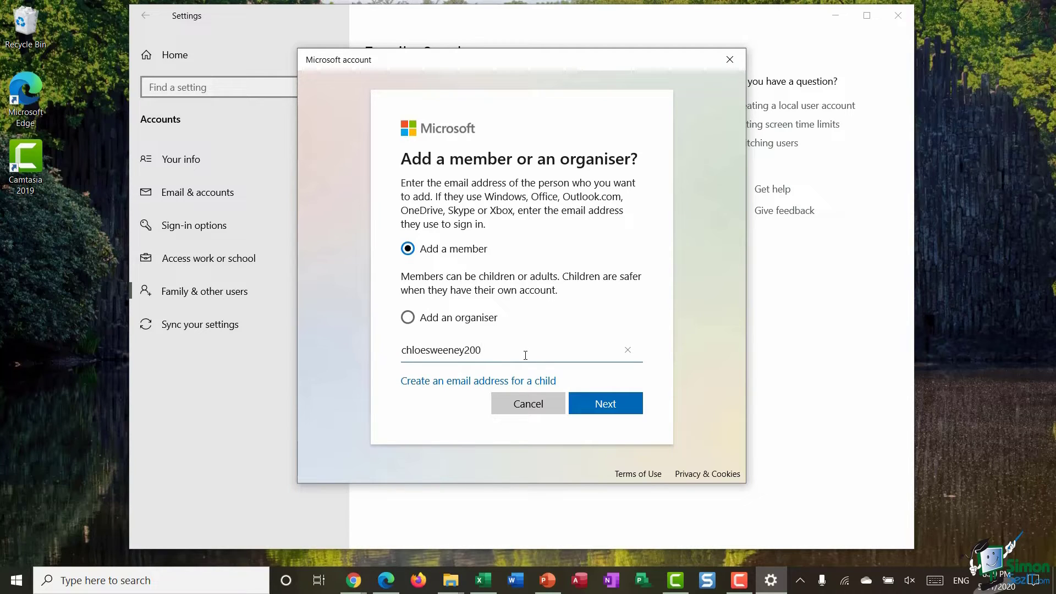
click(604, 406)
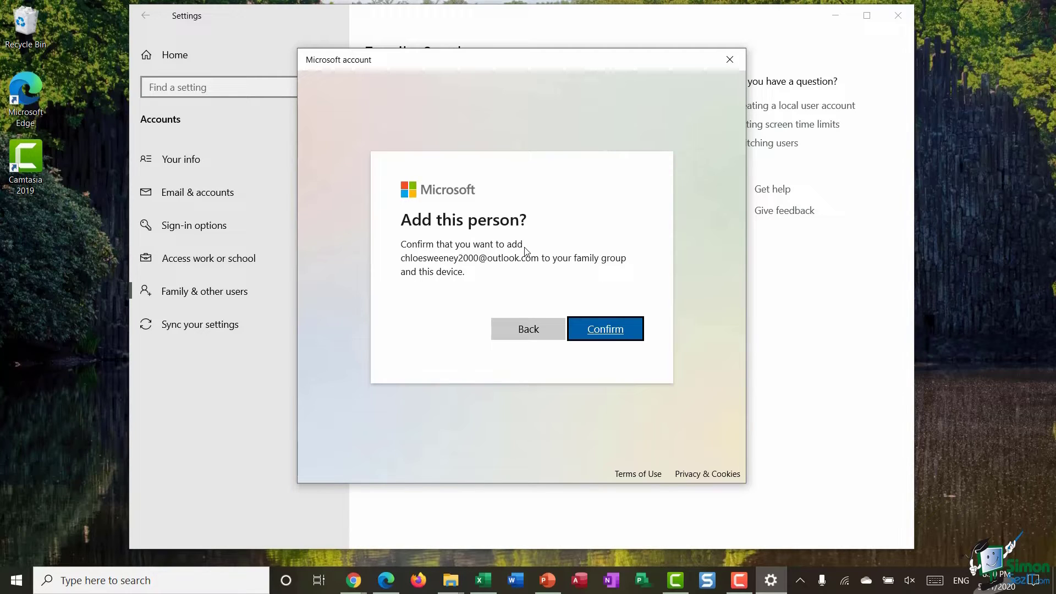
Confirm adding the child to the family group and close the Invitation sent notice
click(600, 333)
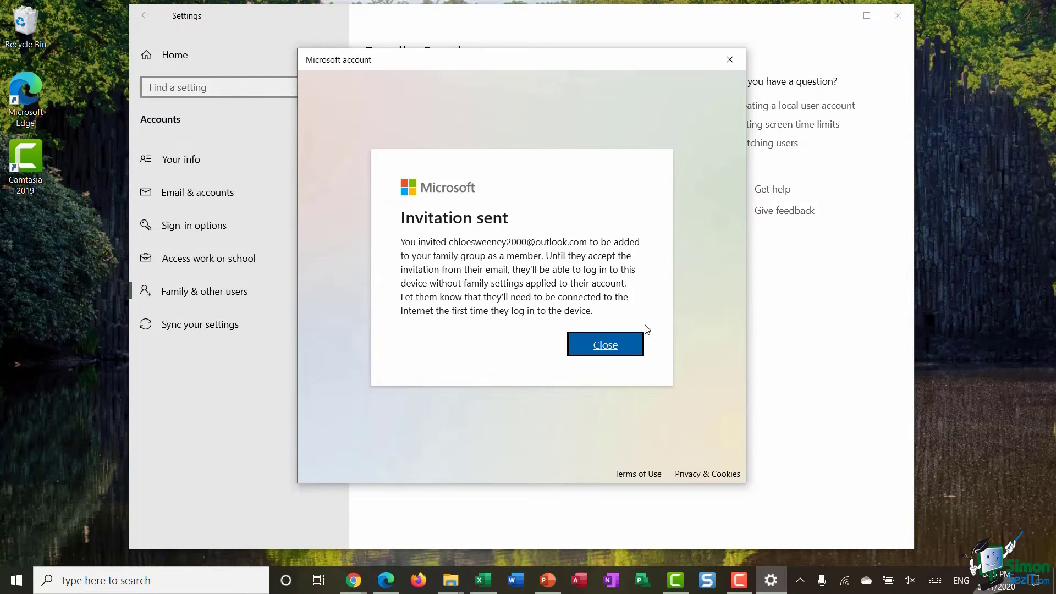
click(635, 341)
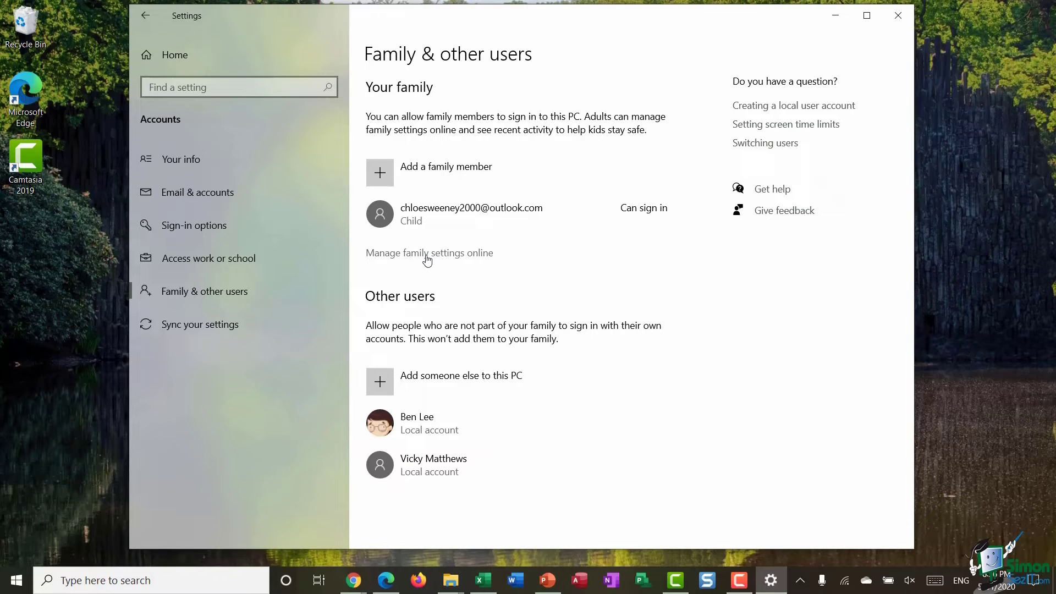
Manage family settings online and turn on activity reporting on the child's Activity page
click(427, 258)
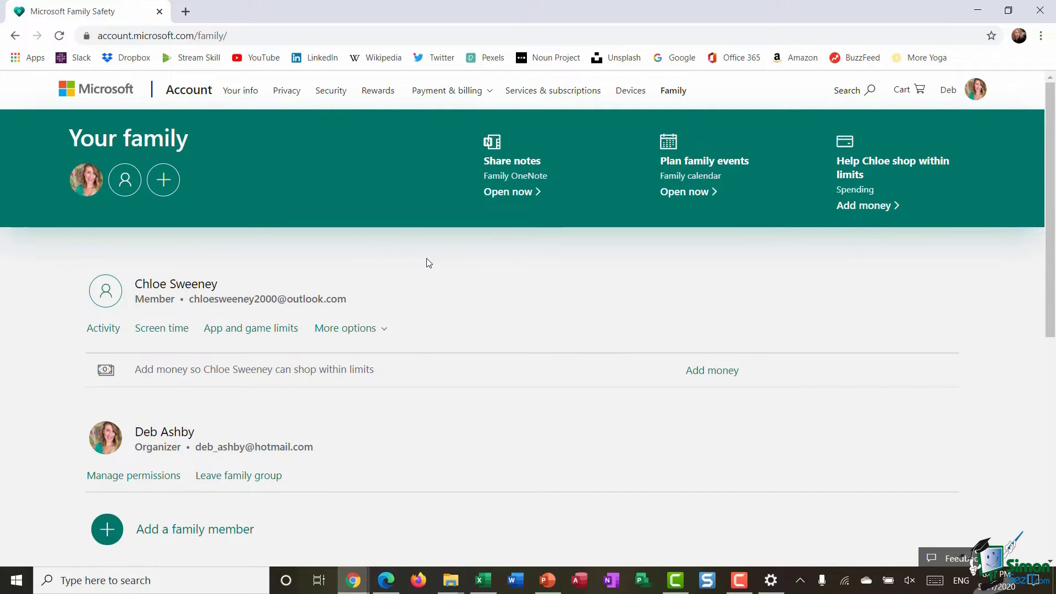
scroll(427, 260, down, 1)
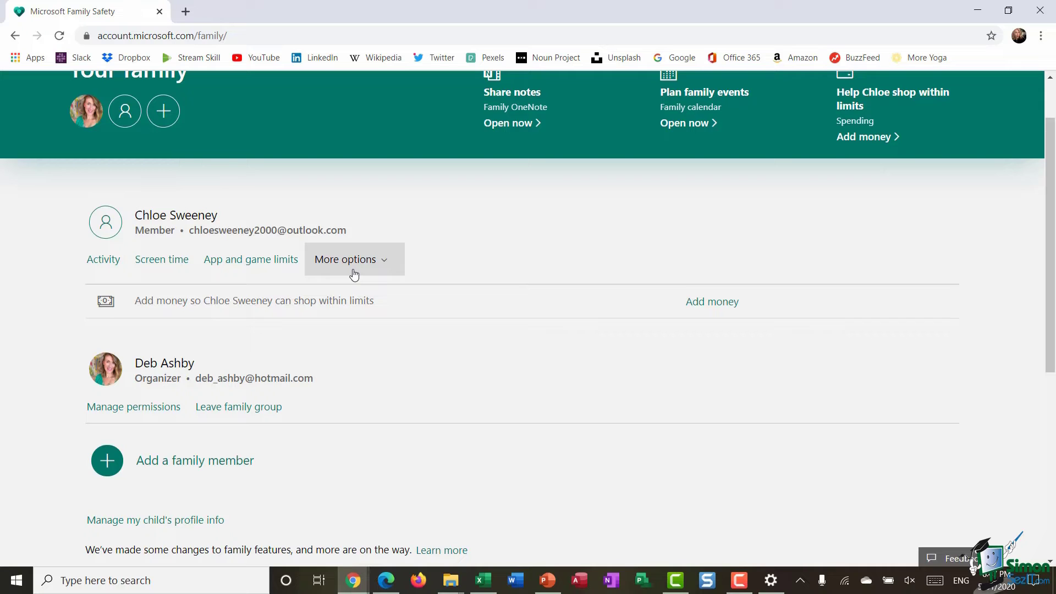
click(101, 262)
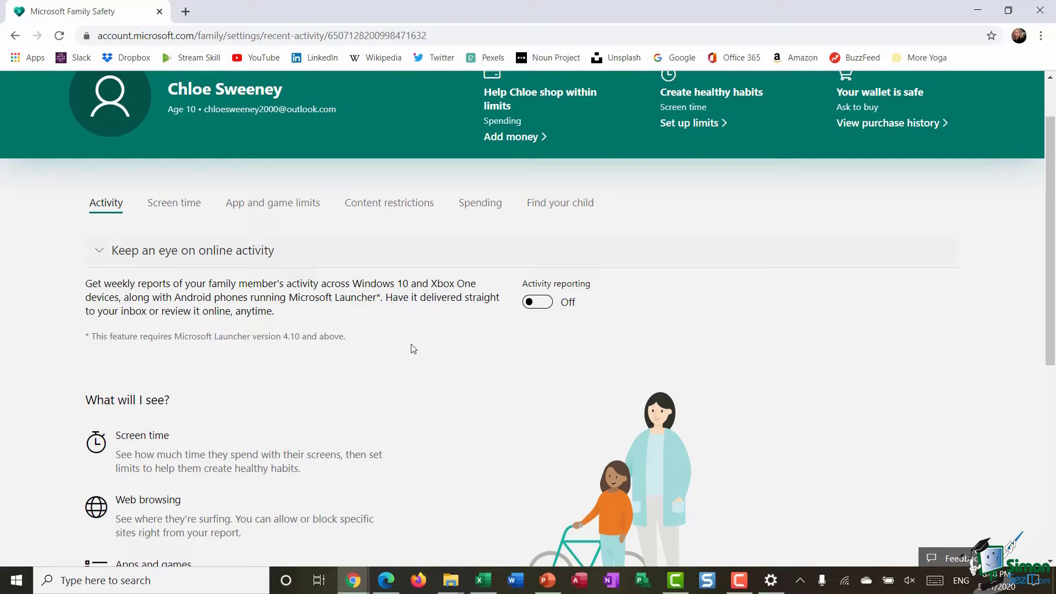
click(550, 306)
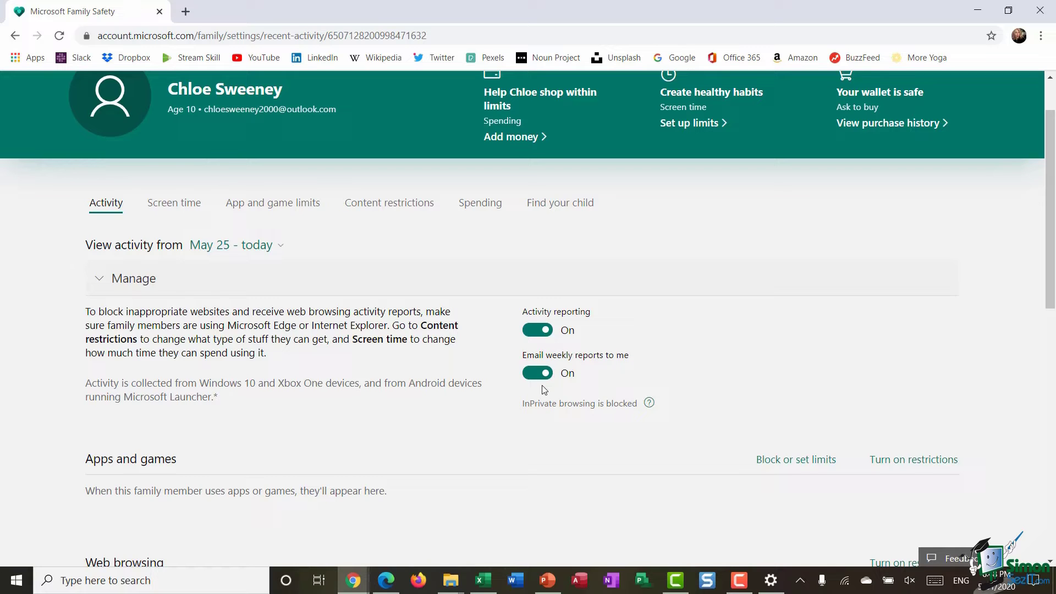
On the child's Screen time tab, turn on 'Use one schedule for all devices'
click(168, 208)
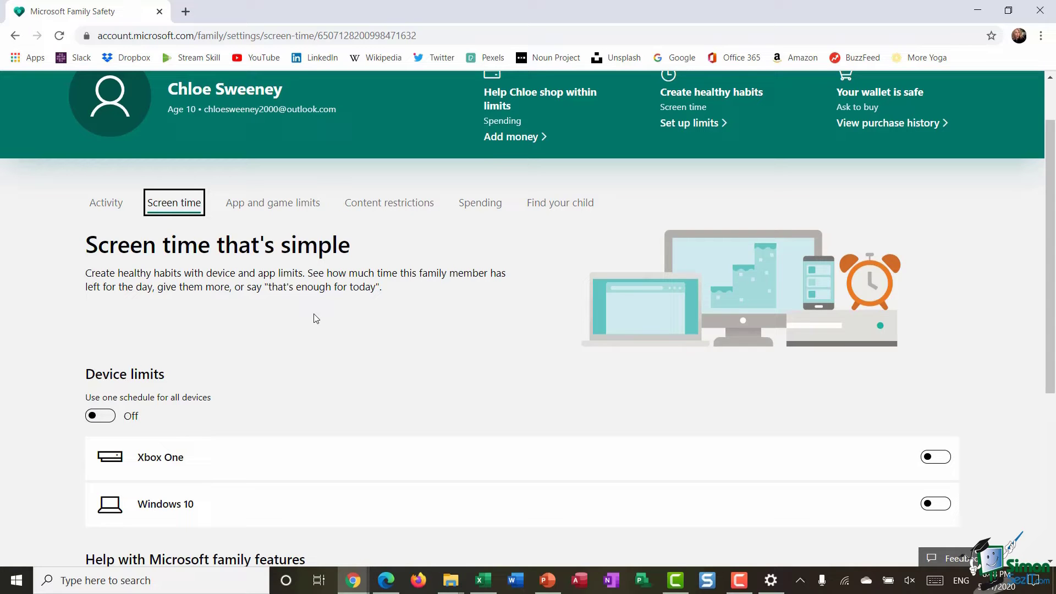
scroll(316, 319, down, 1)
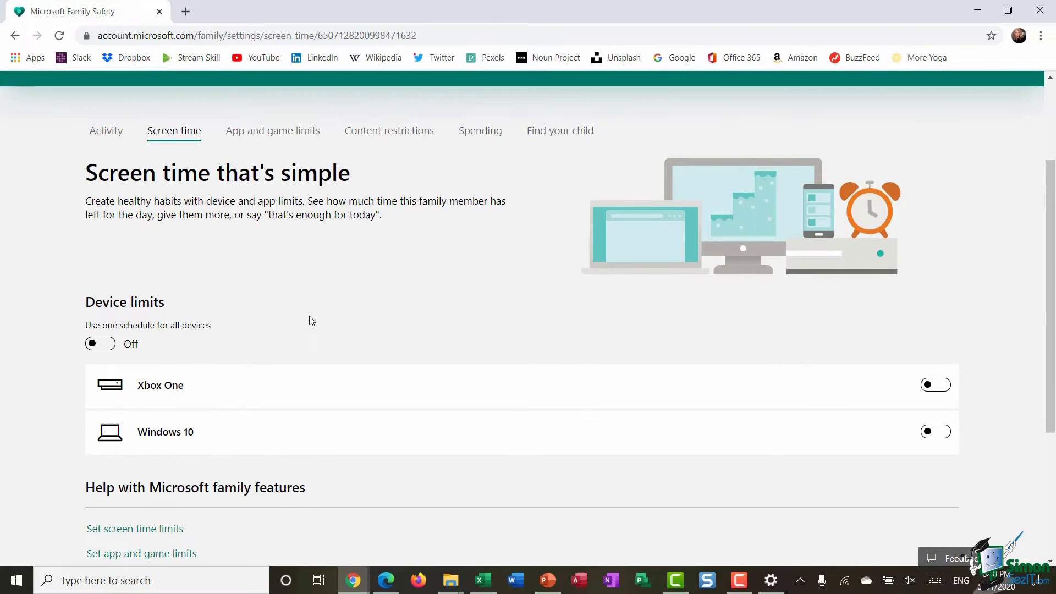
scroll(308, 320, down, 2)
click(106, 210)
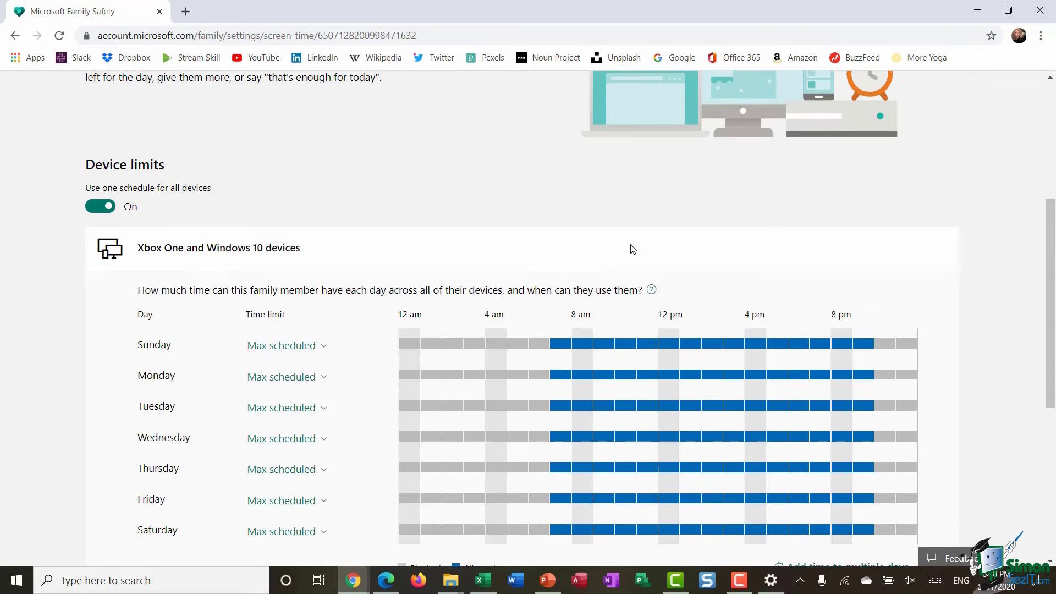
scroll(632, 248, down, 2)
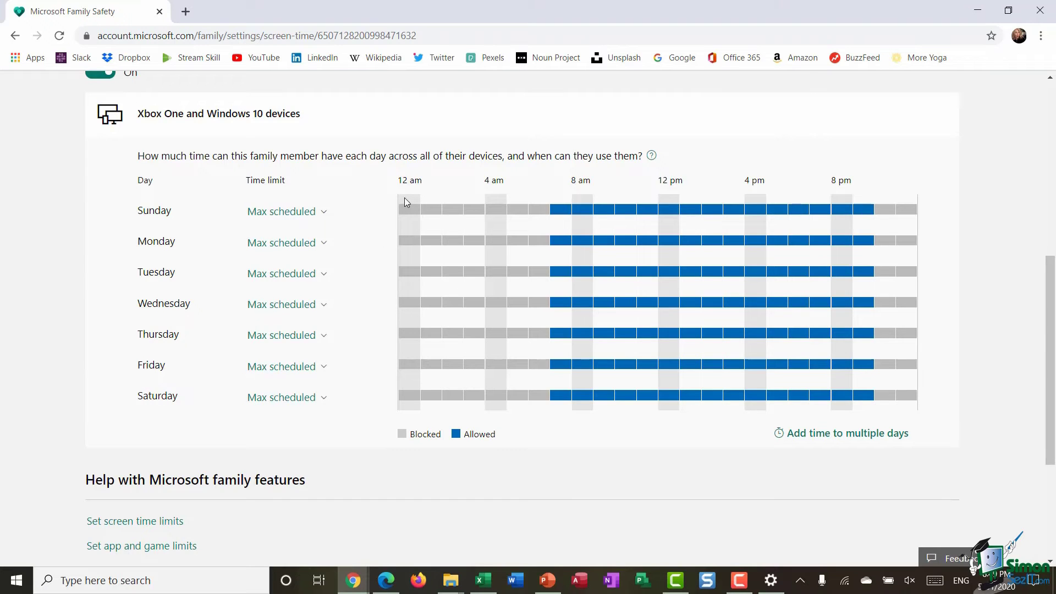
Open the App and game limits tab and dismiss its introduction with Get started
click(275, 209)
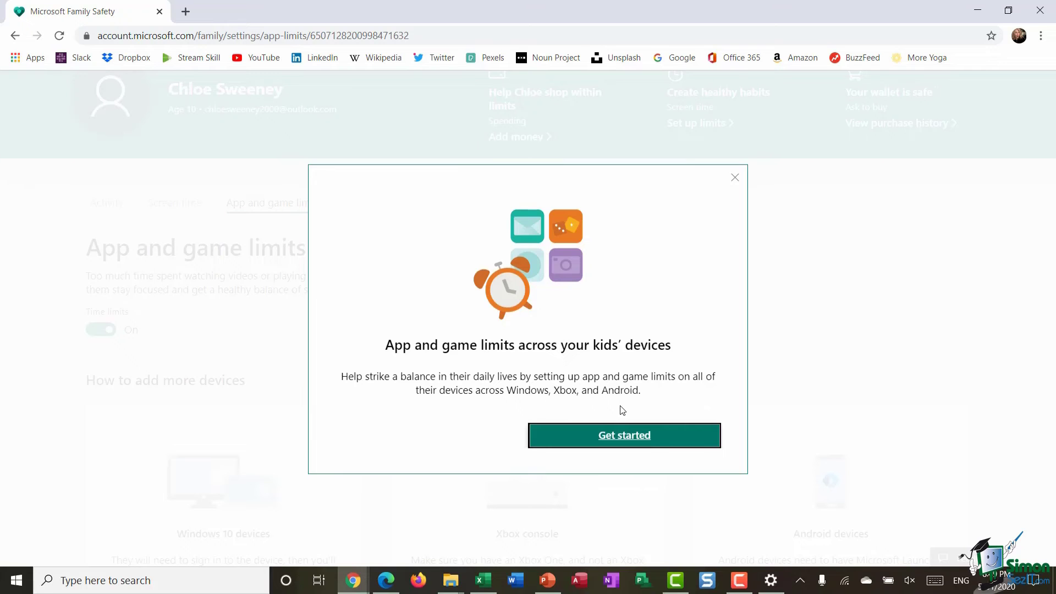
click(616, 439)
scroll(209, 360, down, 3)
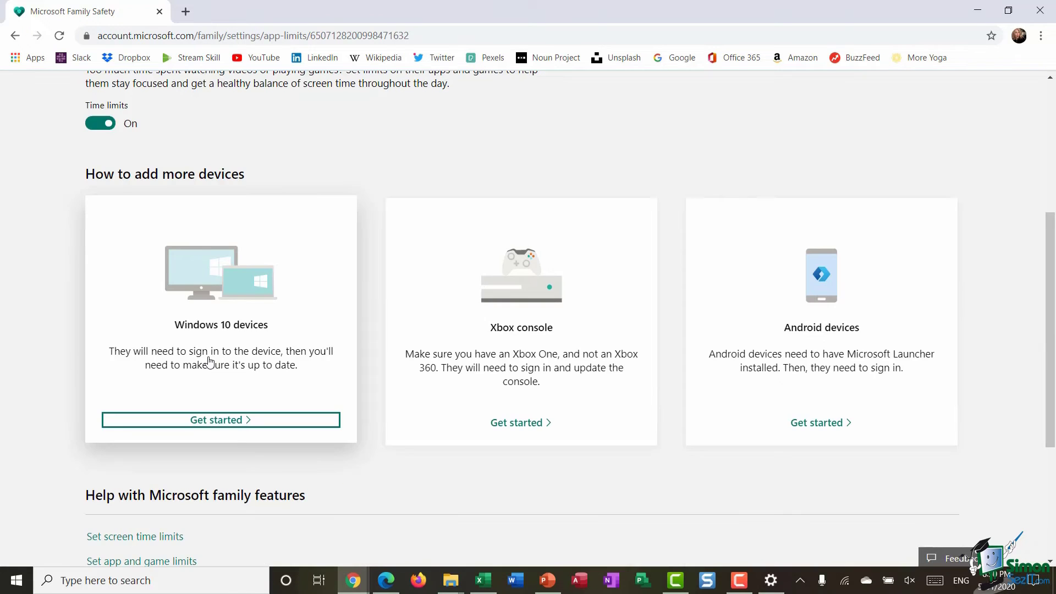
scroll(210, 360, up, 4)
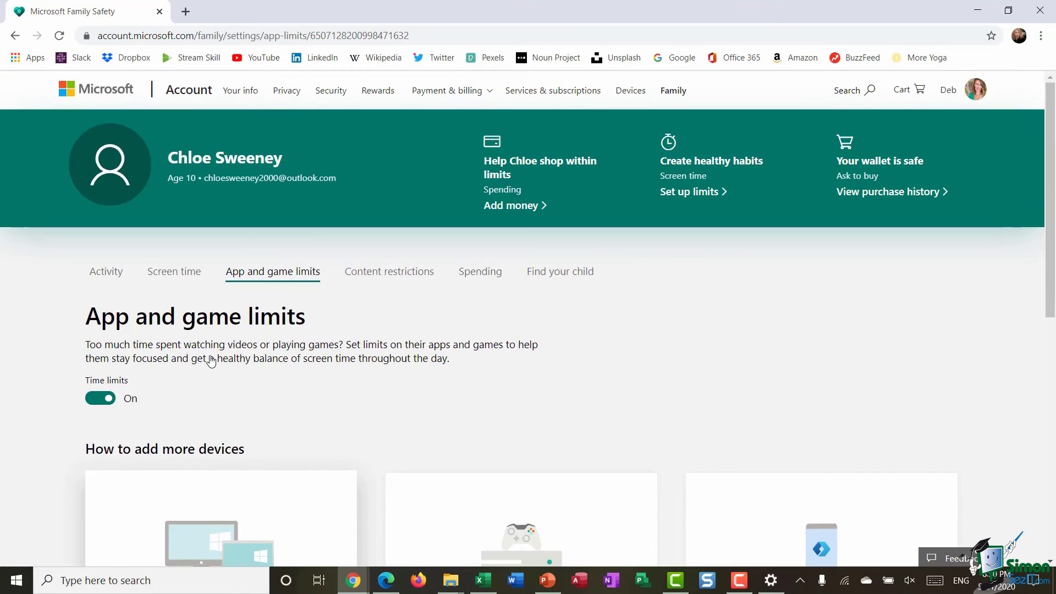
scroll(209, 360, down, 3)
scroll(212, 360, up, 4)
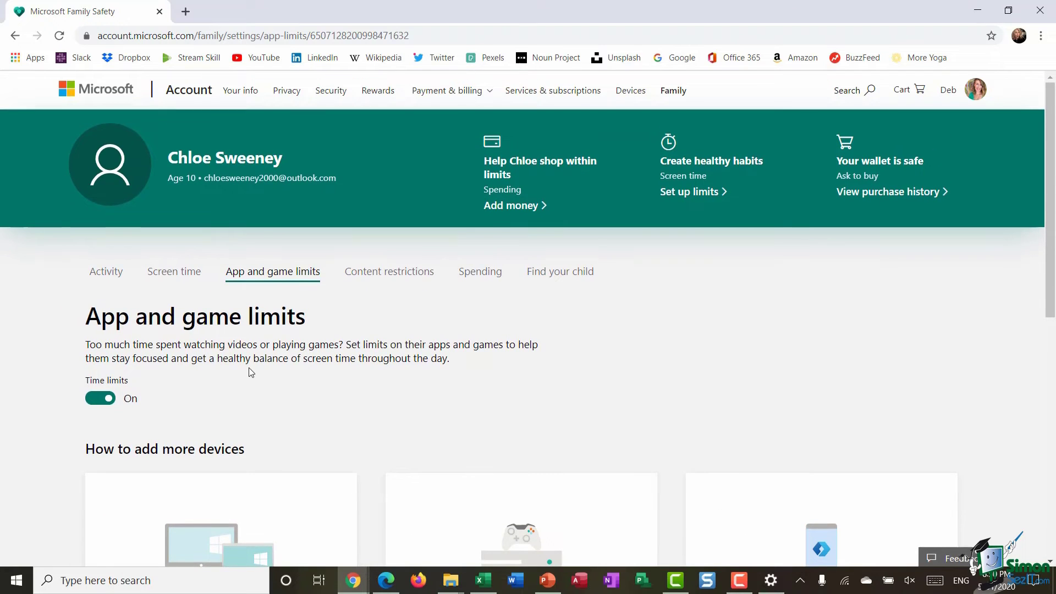
Review the app age rating choices under Content restrictions, leaving it at Any age
click(388, 273)
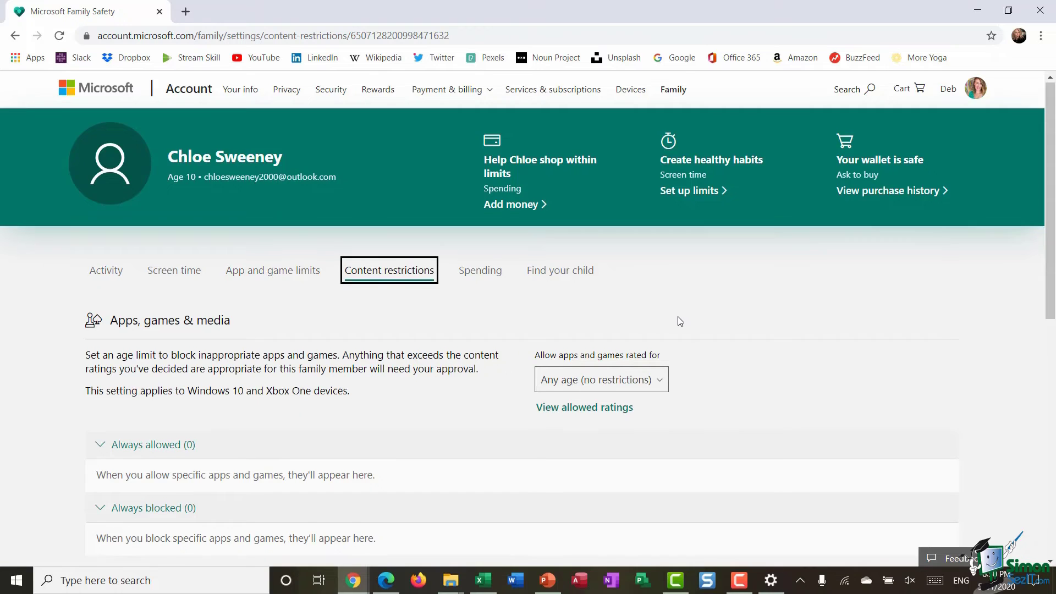
scroll(680, 321, down, 3)
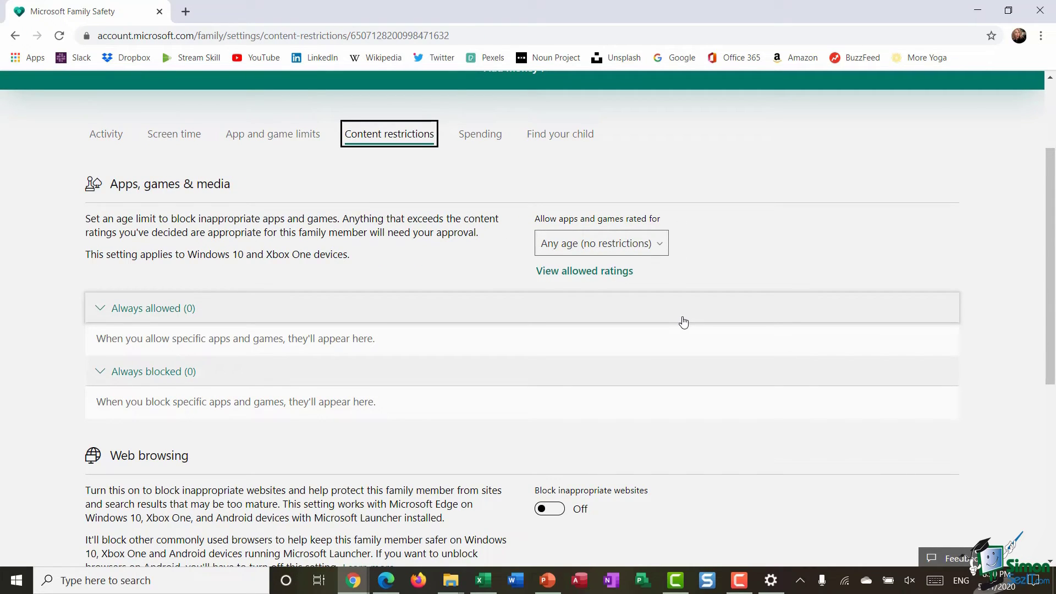
click(661, 249)
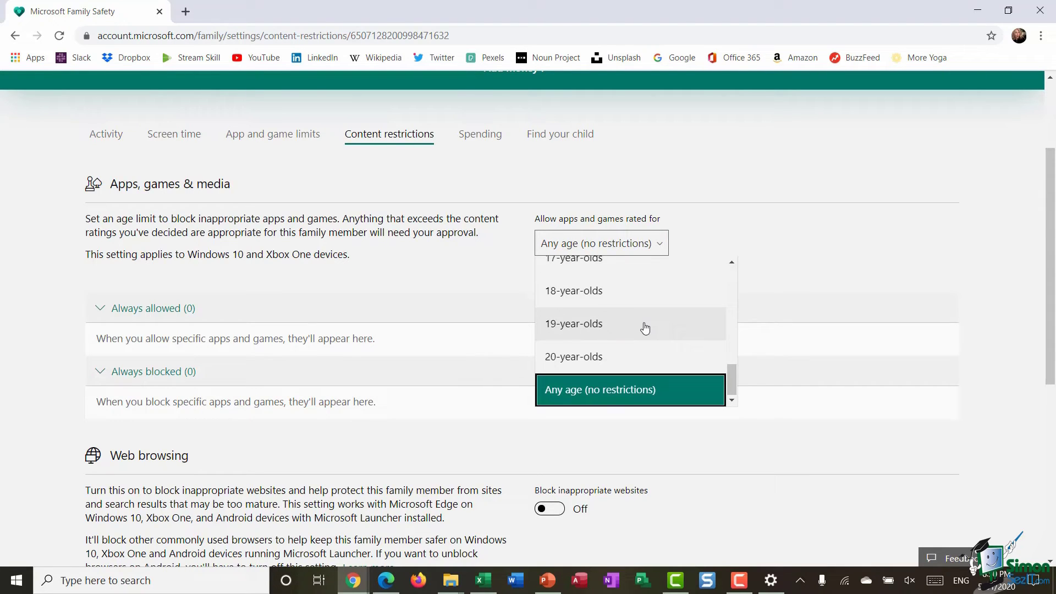
scroll(646, 328, up, 5)
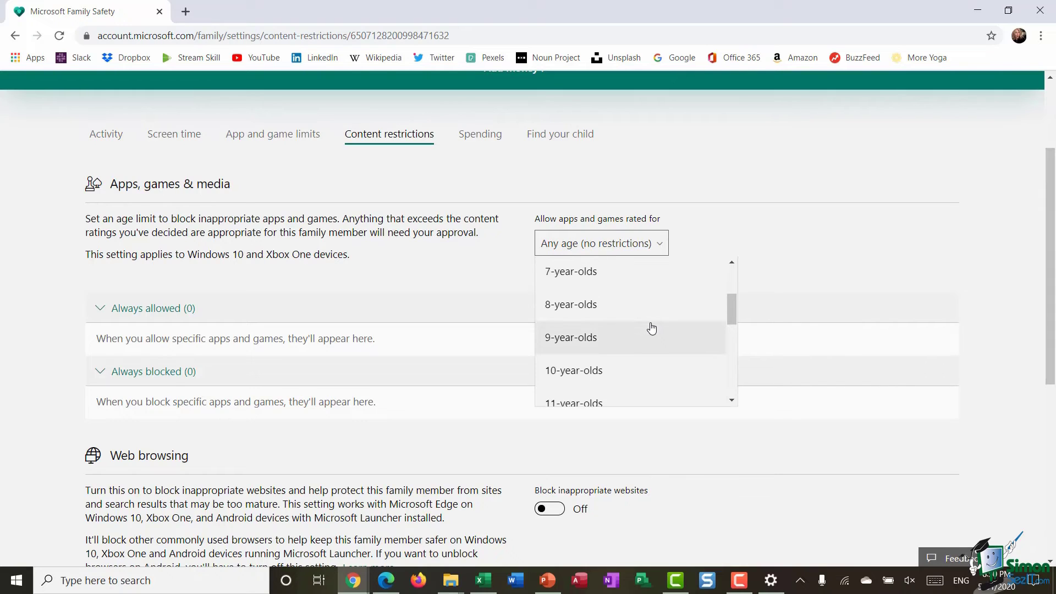
click(805, 260)
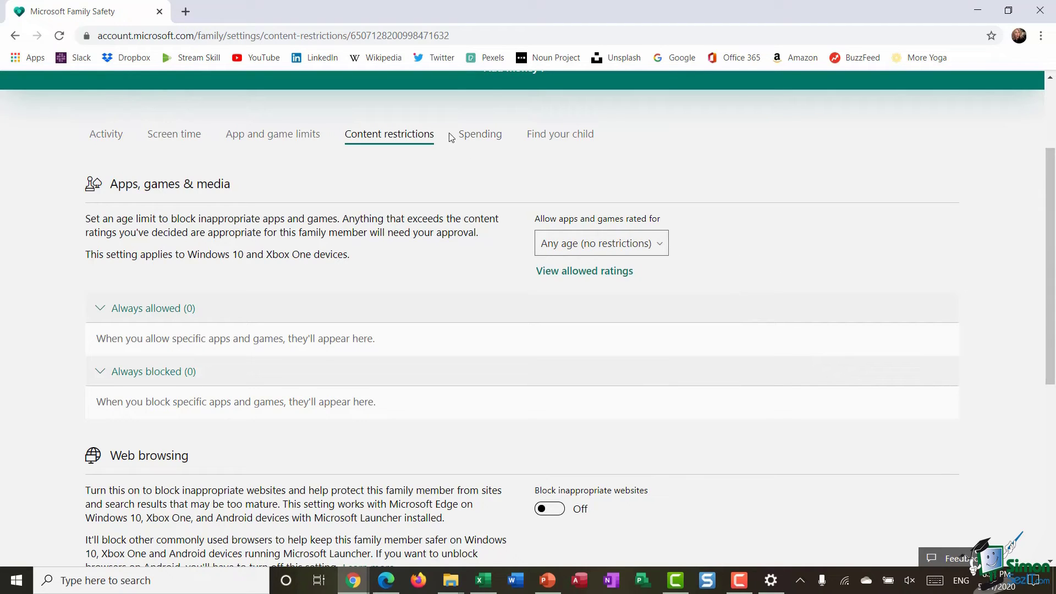
Review the Spending tab's Ask to buy and purchase e-mail settings
click(476, 138)
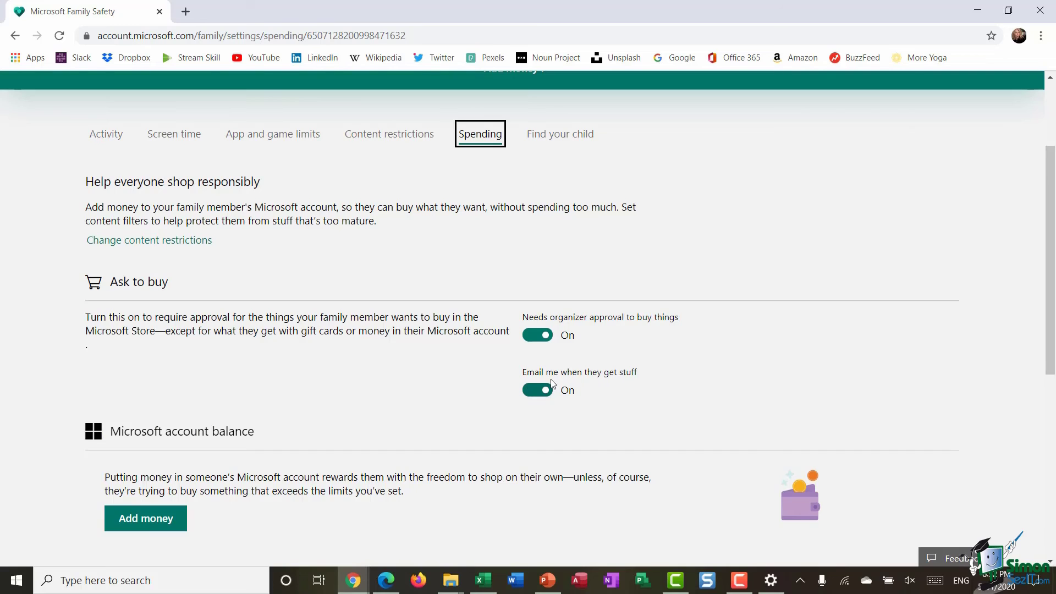
scroll(630, 351, up, 3)
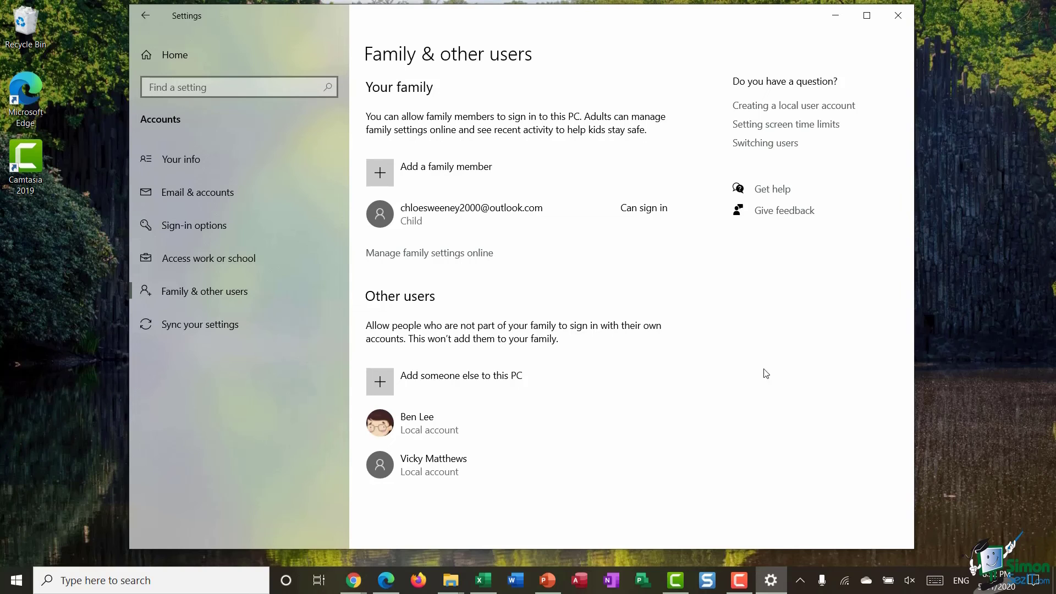
Start adding another family member in Settings, then cancel the Microsoft account dialog
click(426, 177)
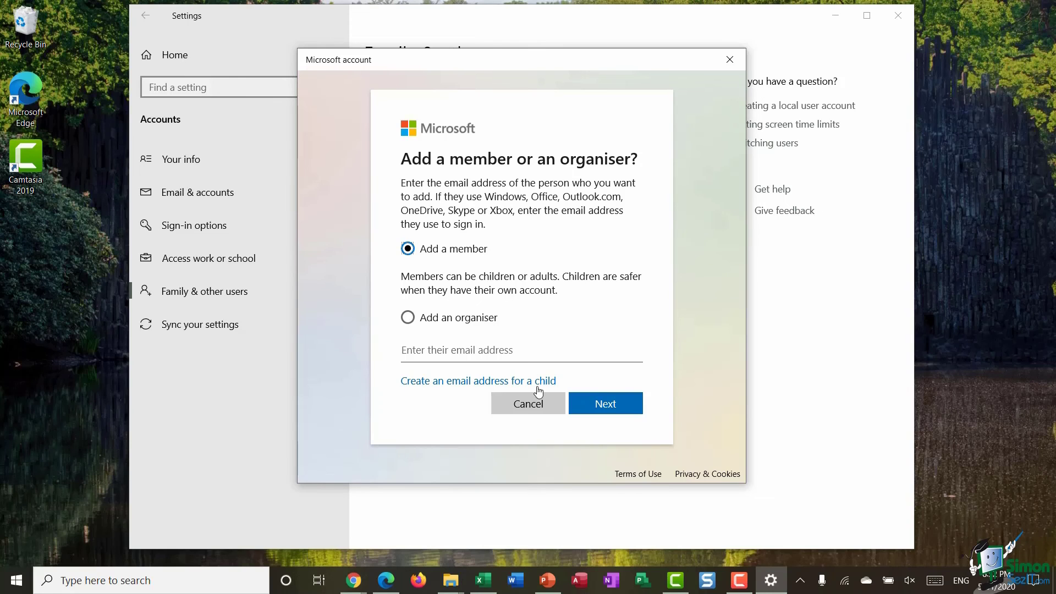
click(528, 404)
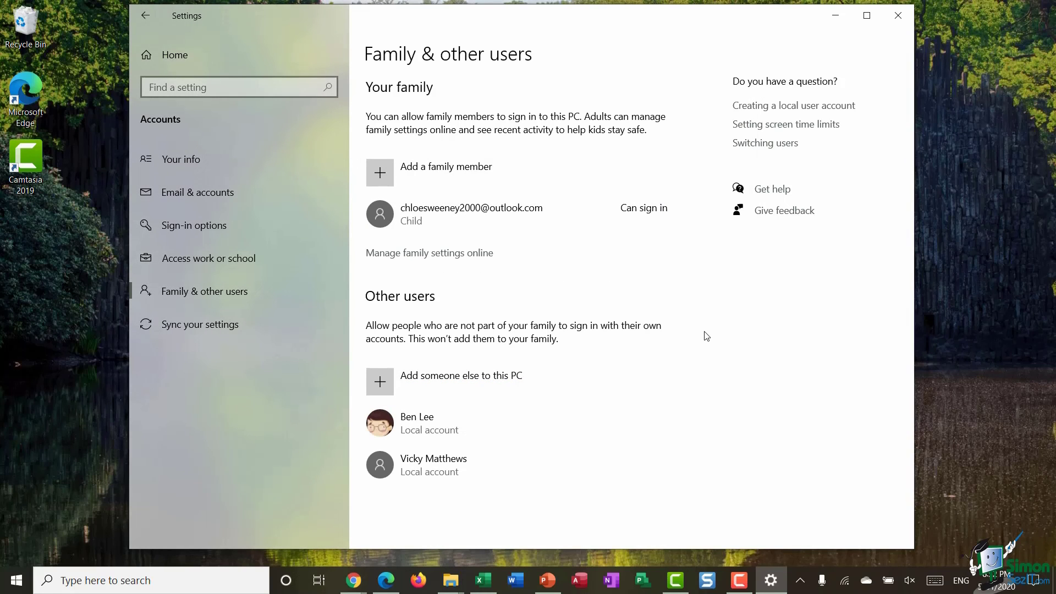